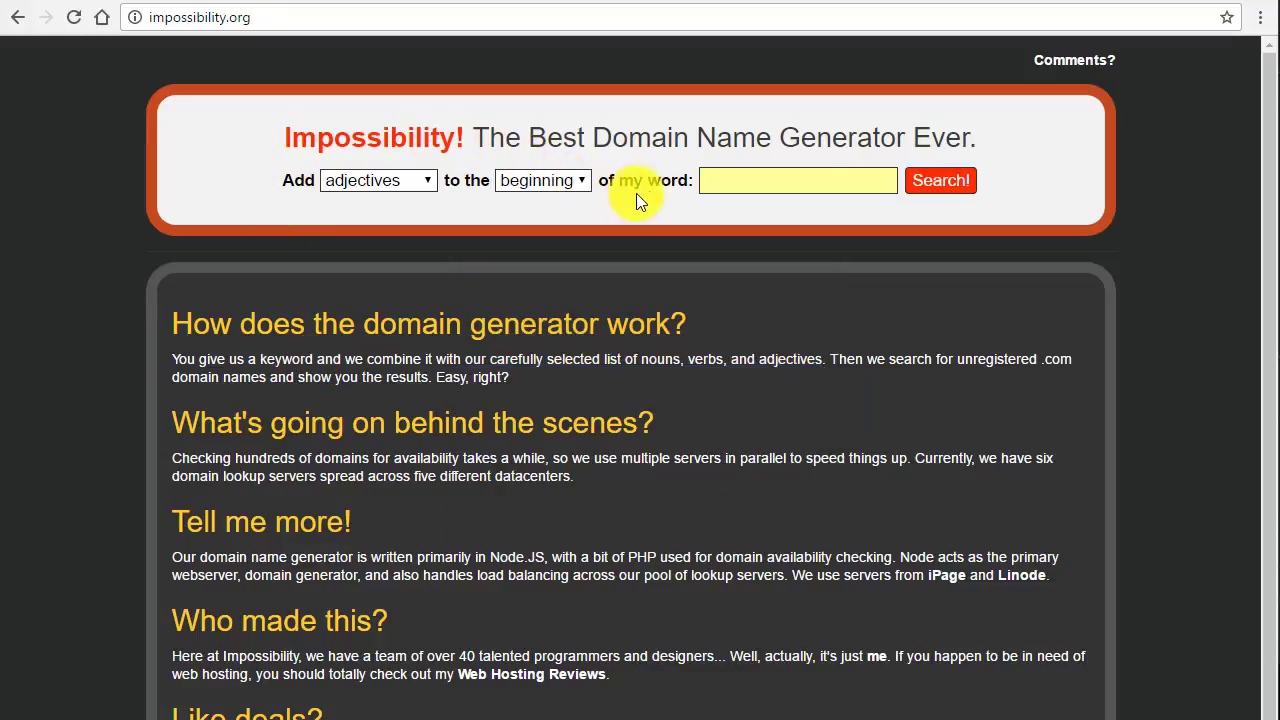
Generate unregistered domain names with adjectives added to the beginning of the word "funnel" and look over the suggestions.
click(731, 179)
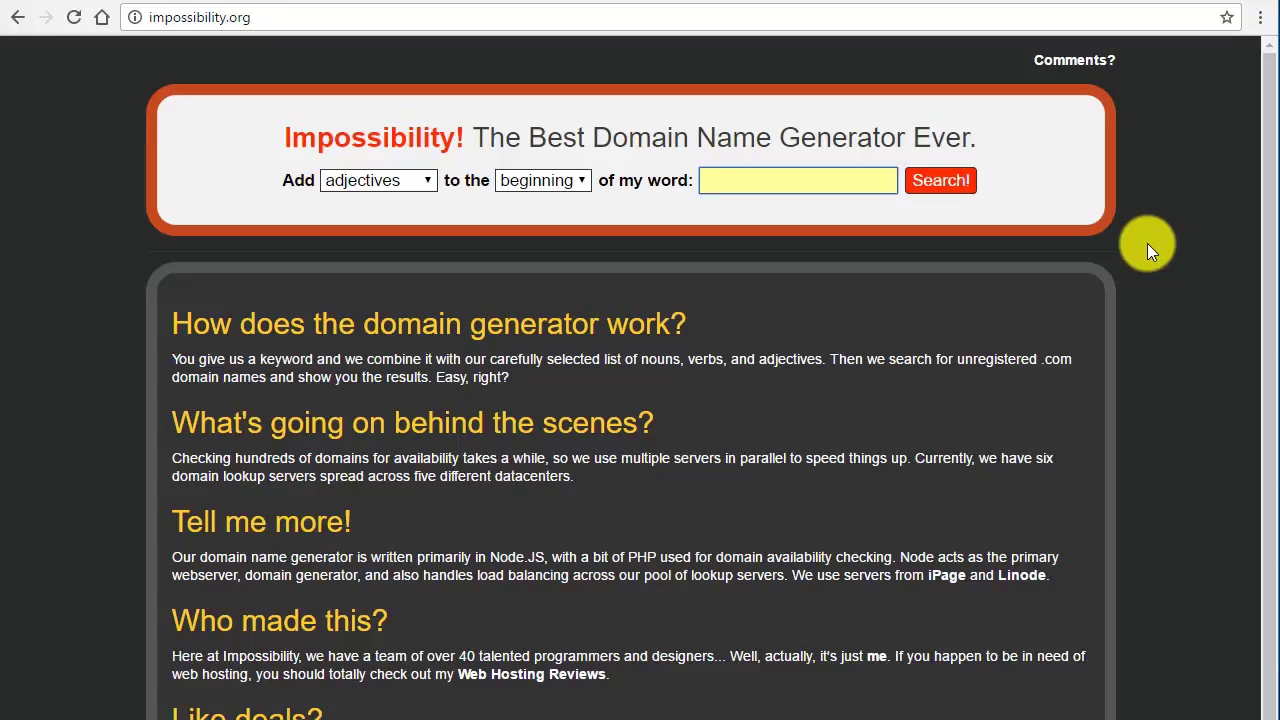
text(funnel)
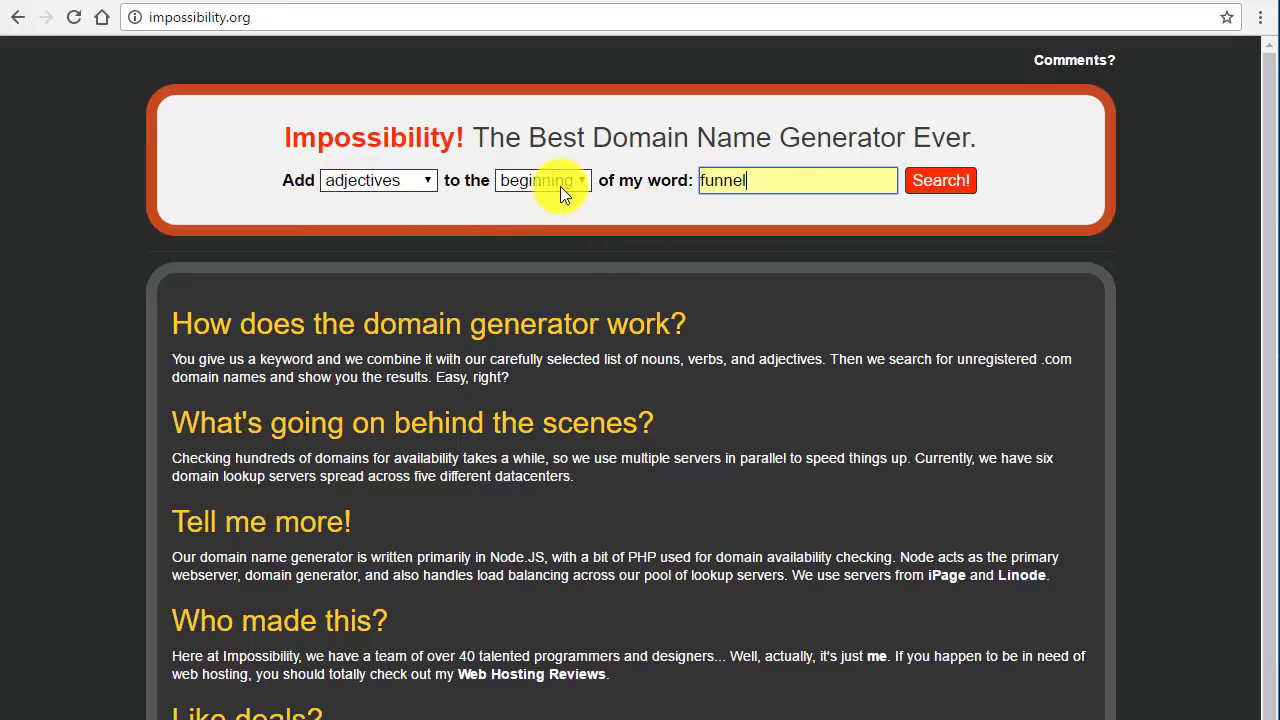
click(926, 184)
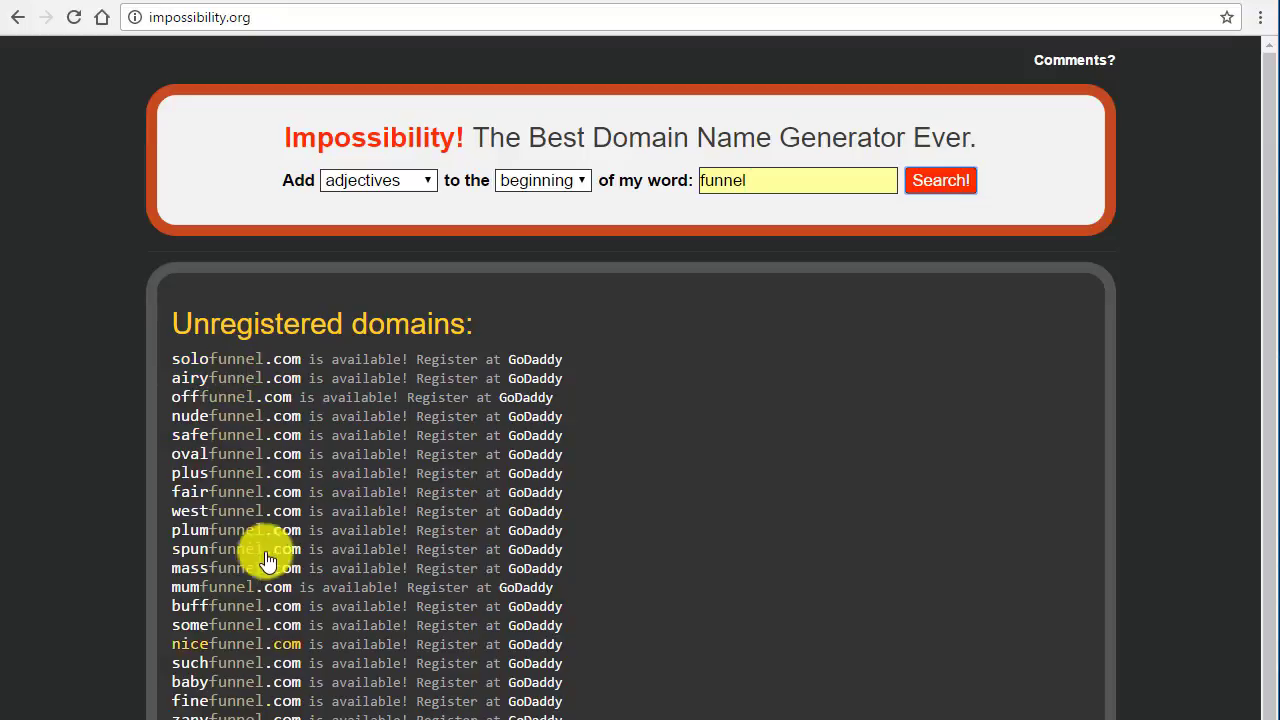
scroll(305, 459, down, 2)
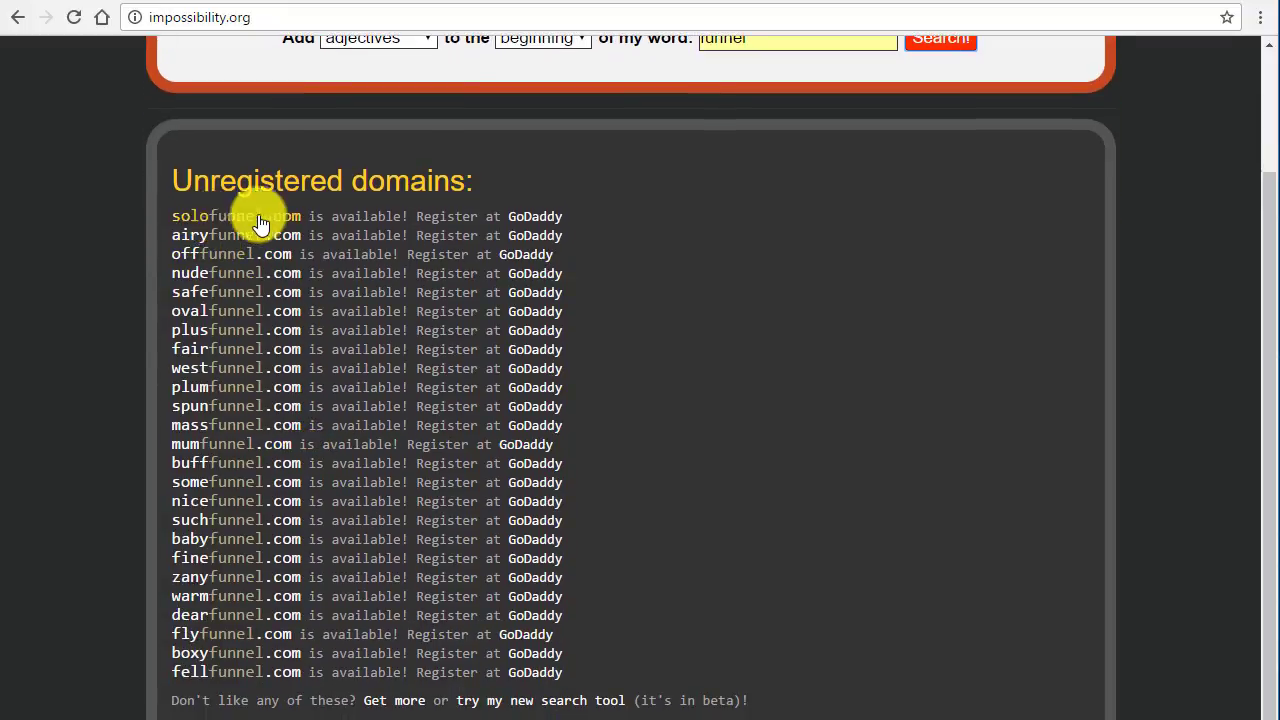
scroll(482, 255, up, 1)
scroll(482, 255, up, 1)
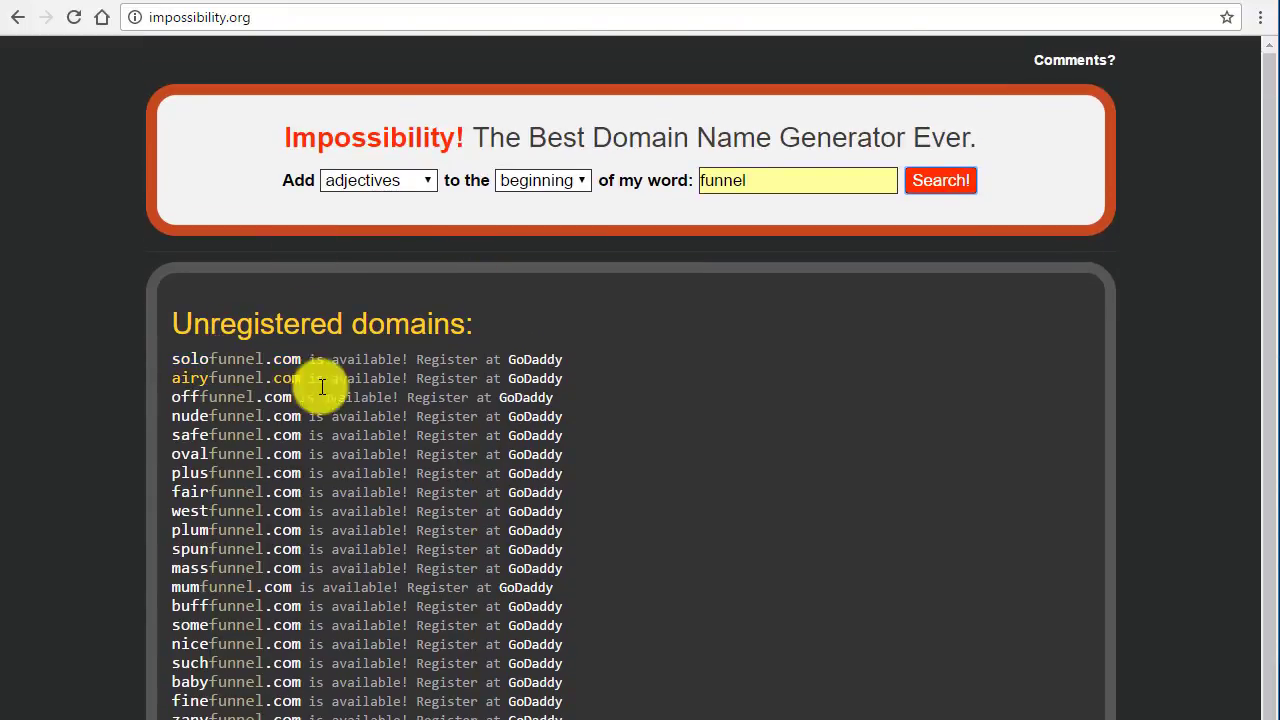
scroll(368, 370, down, 1)
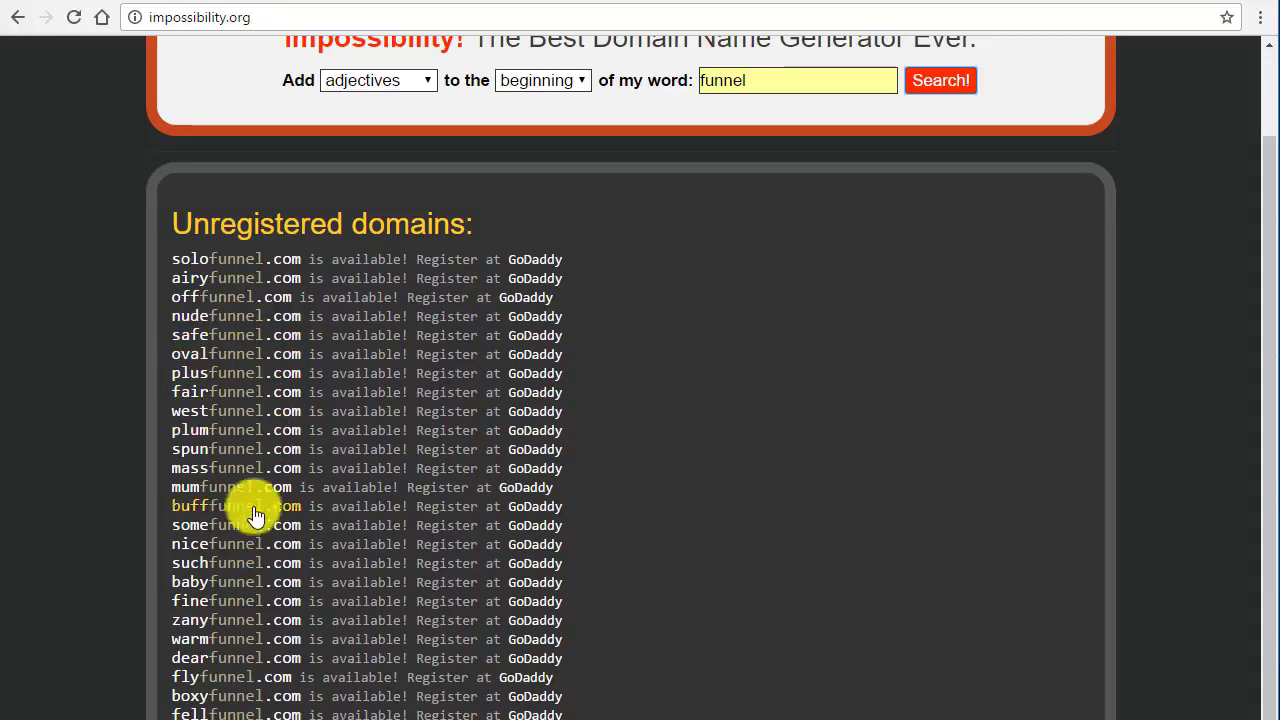
scroll(300, 330, up, 1)
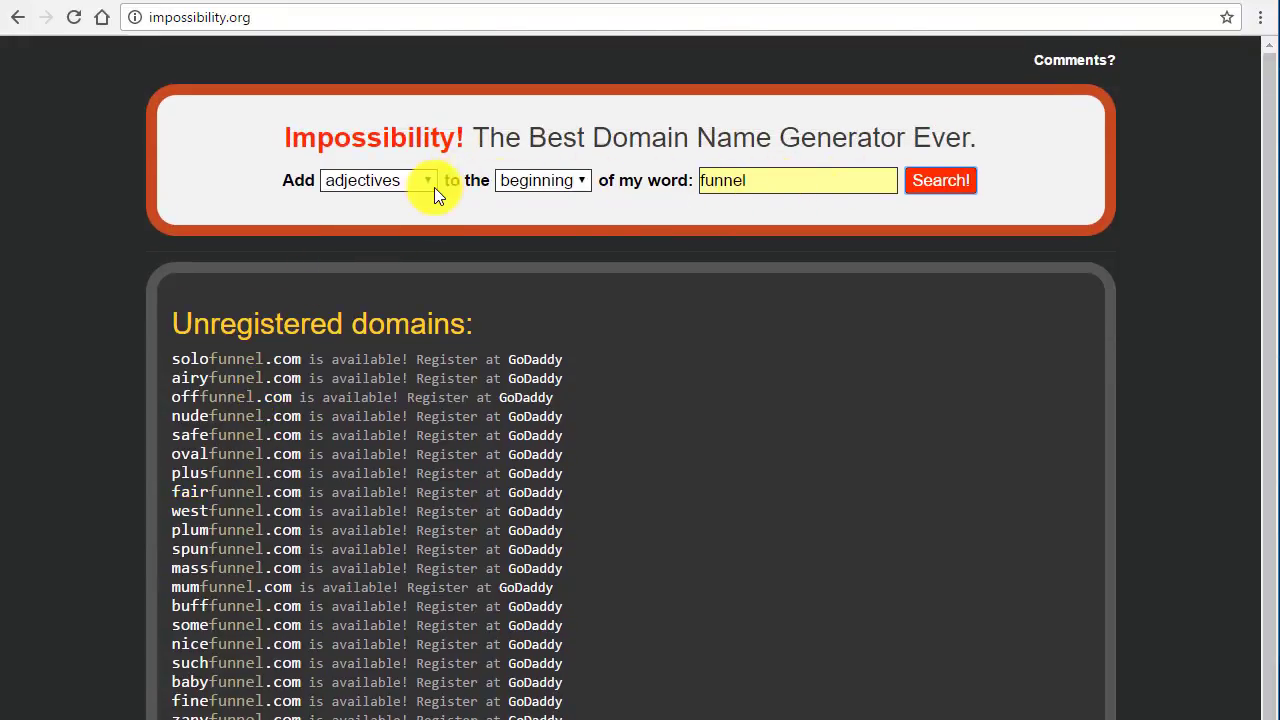
click(370, 180)
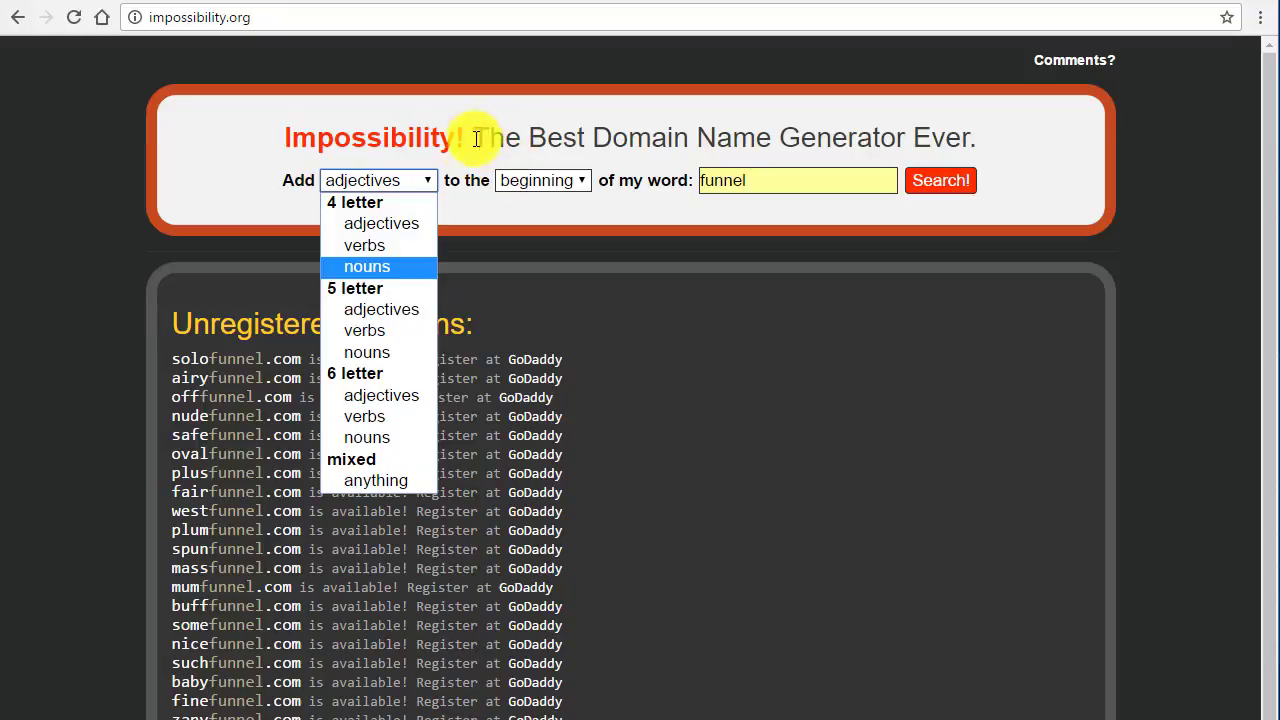
click(492, 203)
click(533, 181)
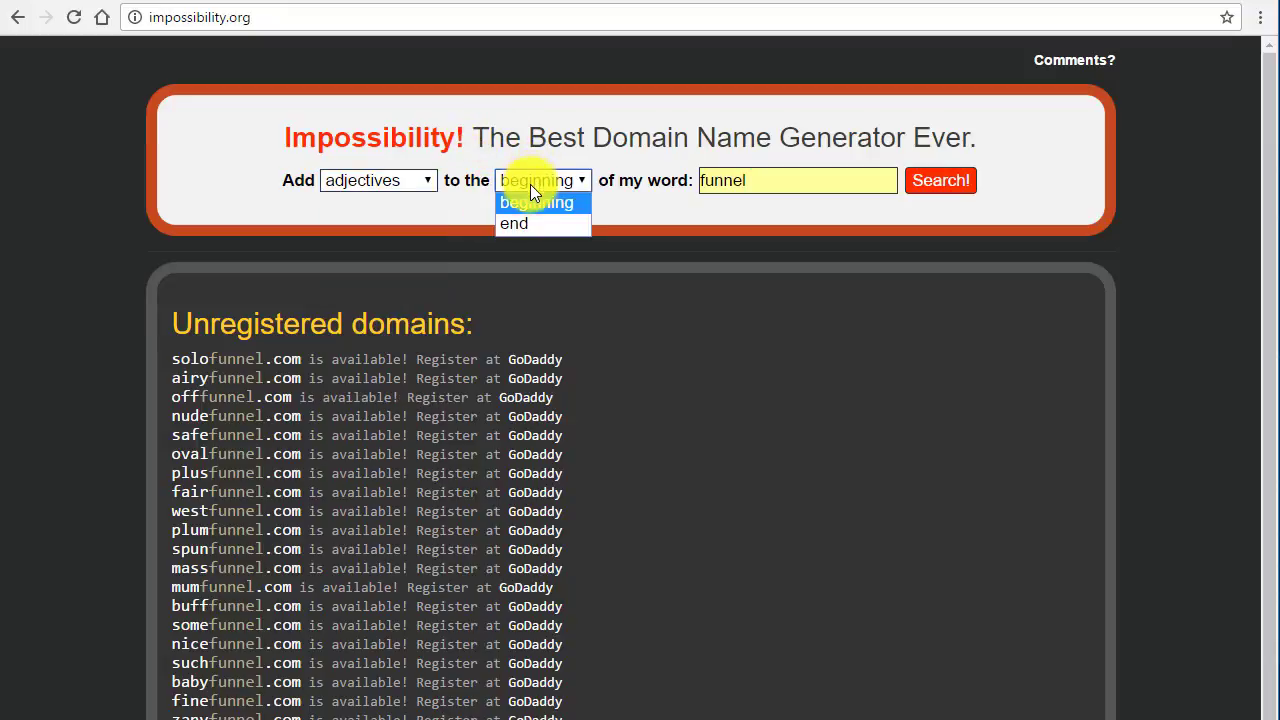
click(452, 207)
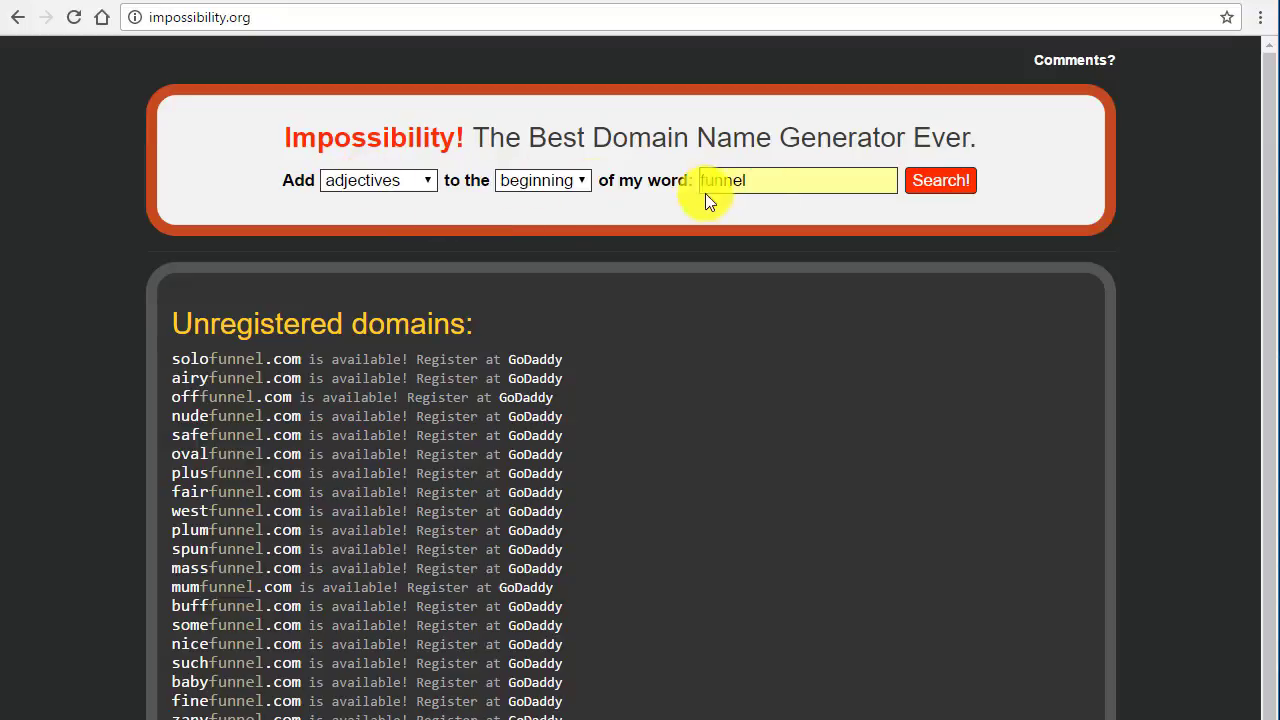
Generate unregistered domain names with adjectives added to the end of "funnel".
click(515, 180)
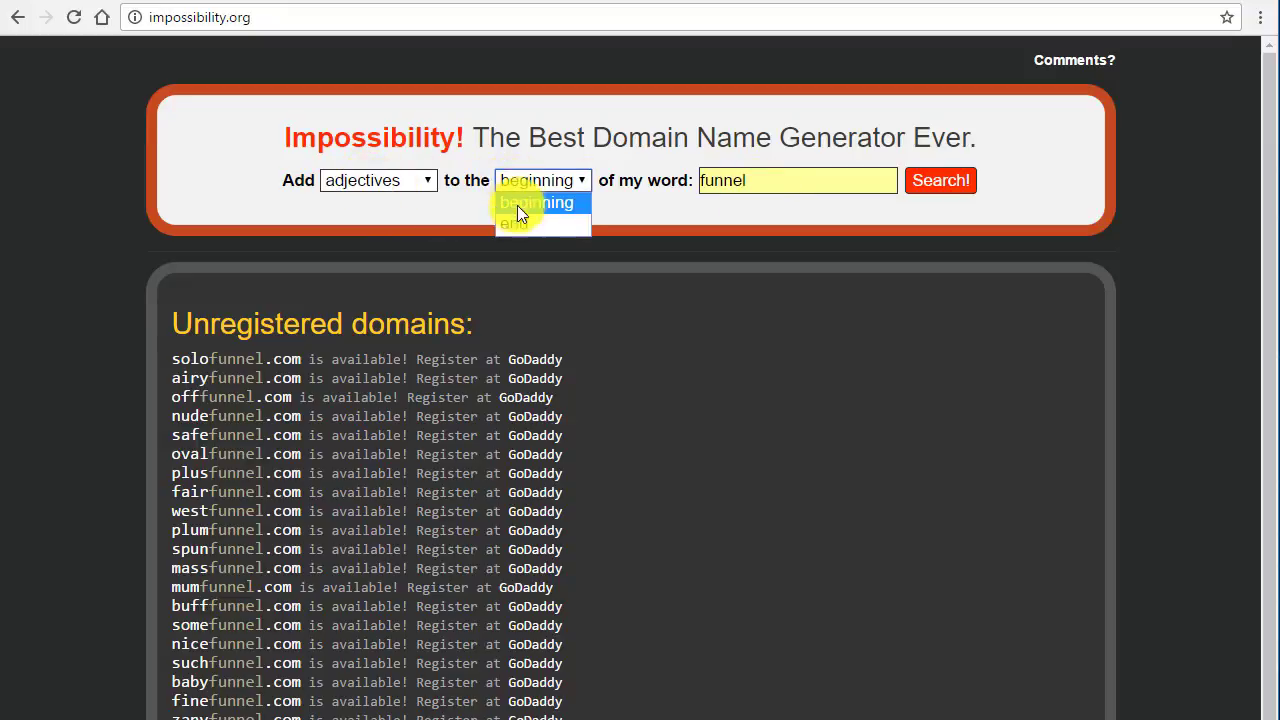
click(512, 218)
click(932, 188)
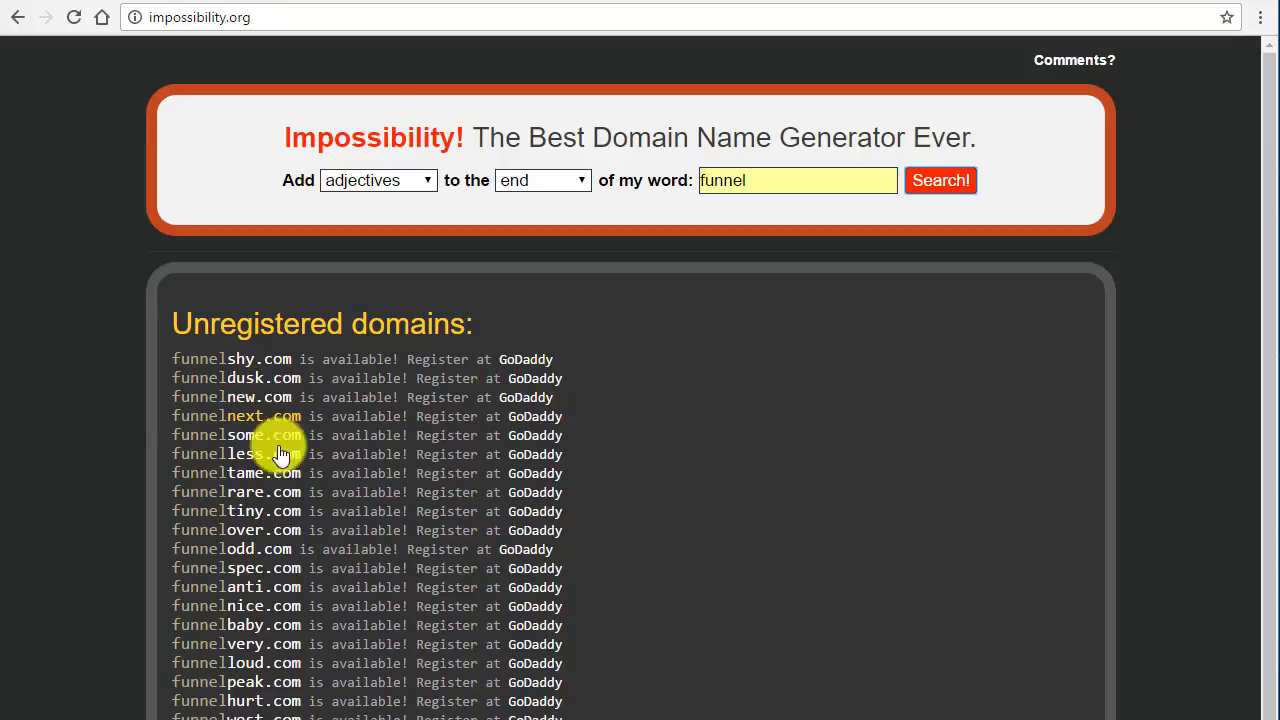
Look over the suggestions, view the GoDaddy registration page for funnelshy.com, and return to the domain generator.
scroll(240, 483, down, 3)
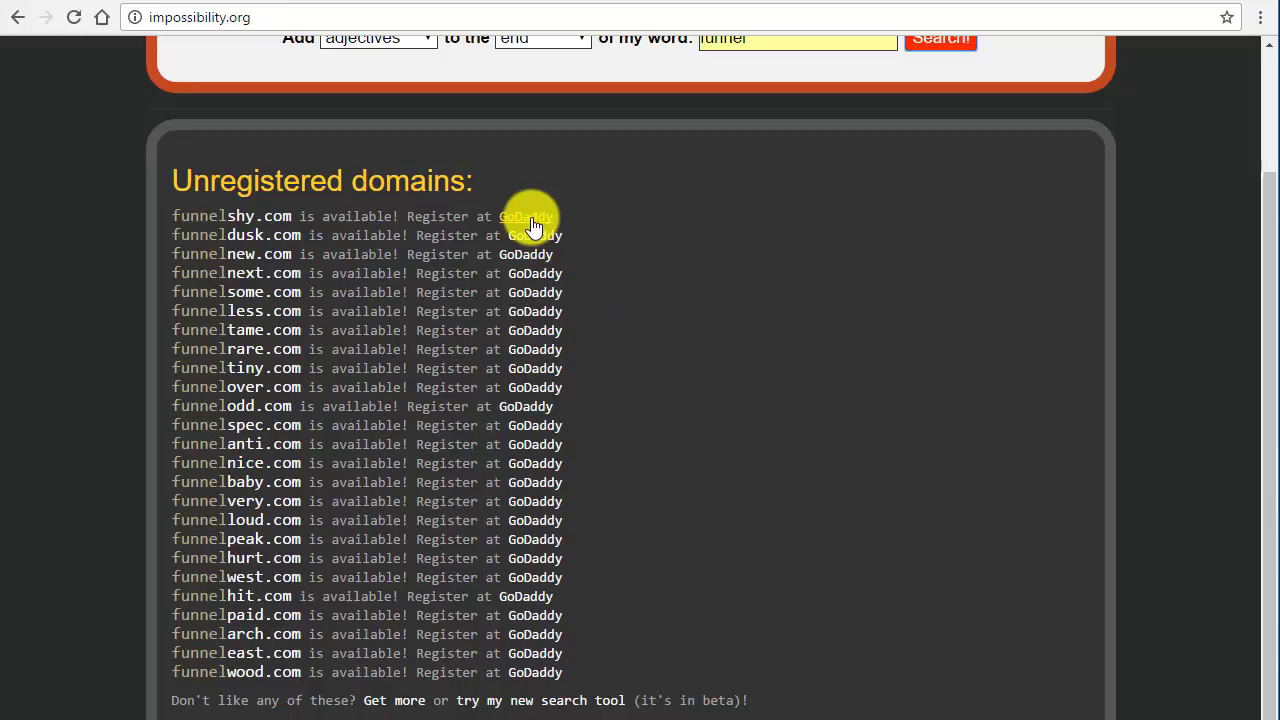
scroll(740, 249, up, 3)
scroll(740, 247, down, 3)
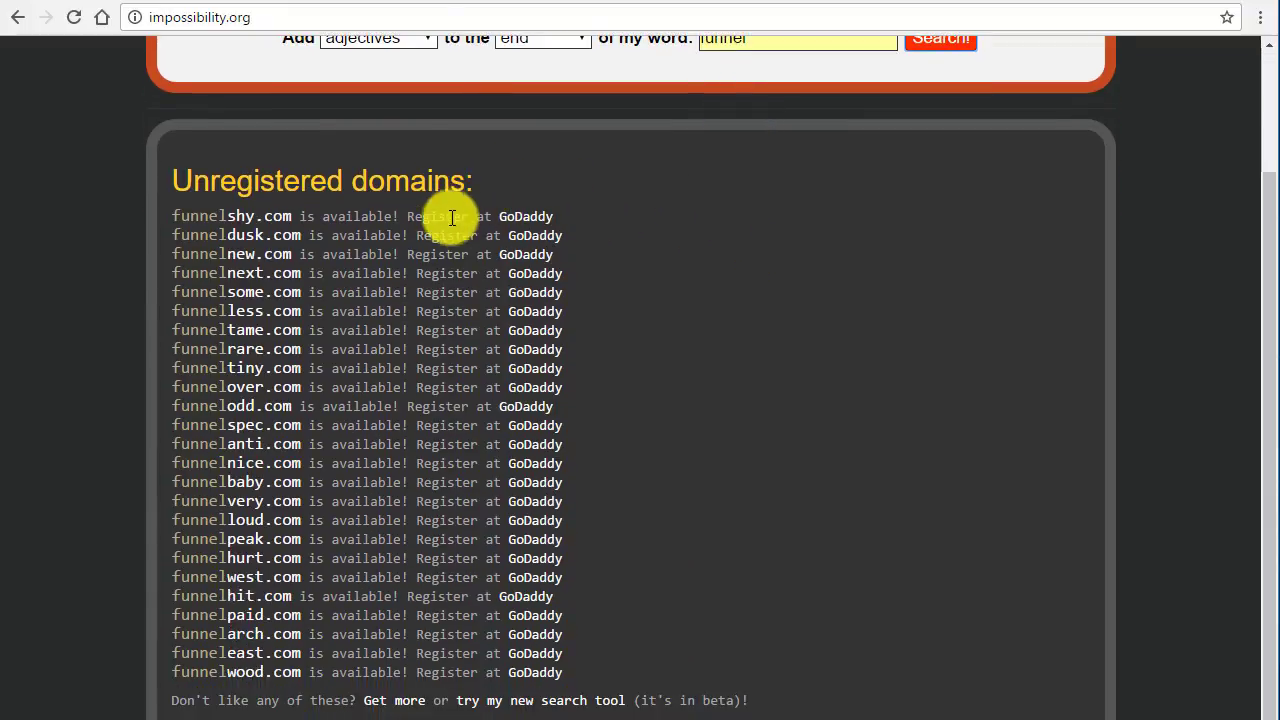
click(521, 217)
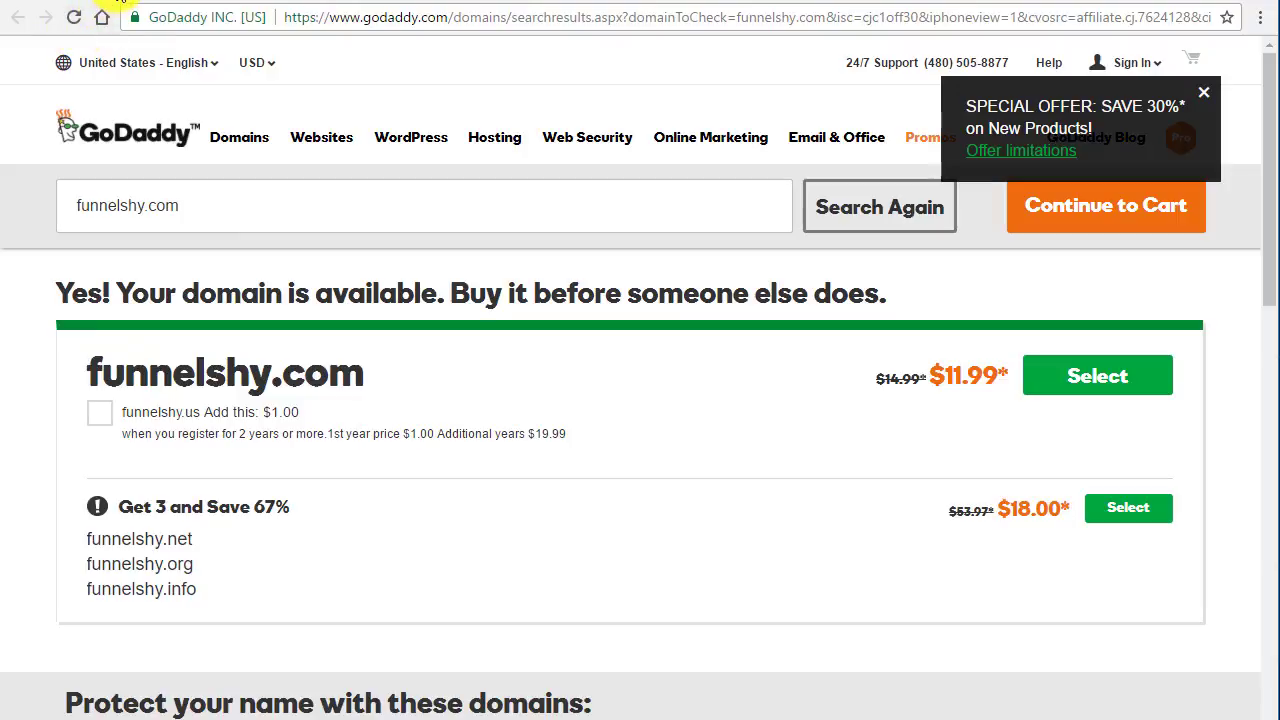
click(118, 0)
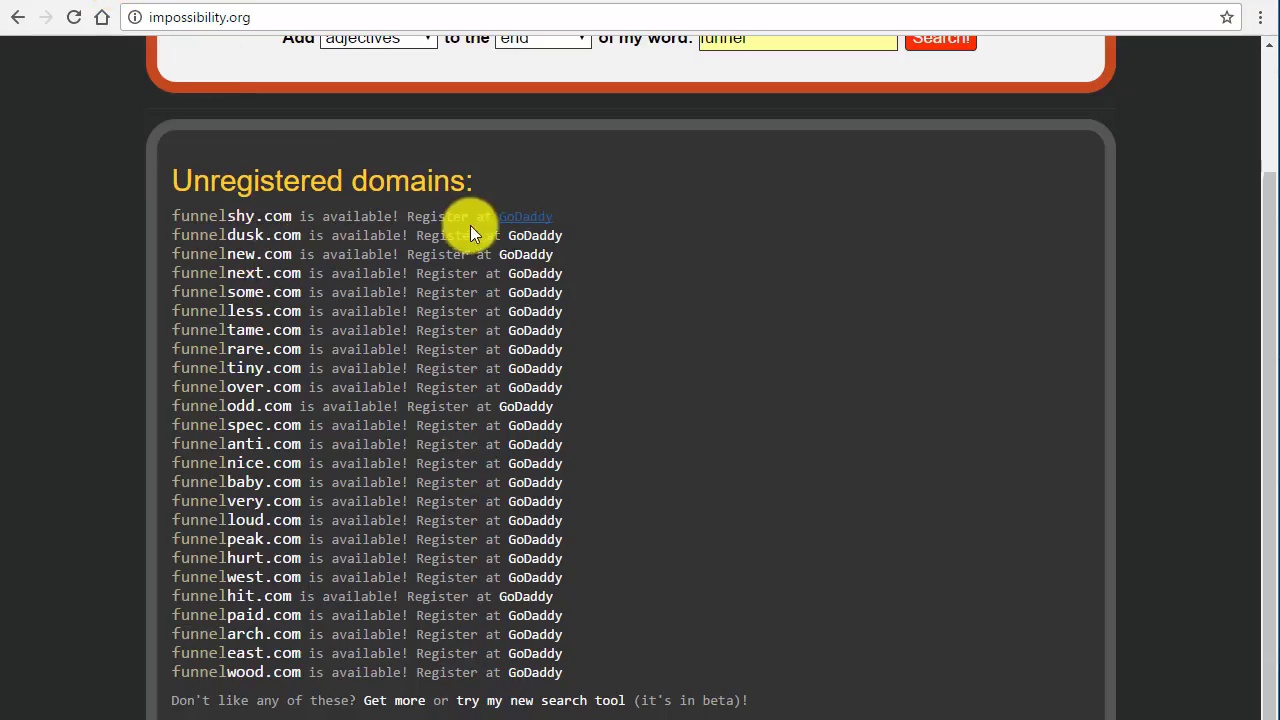
scroll(500, 240, up, 2)
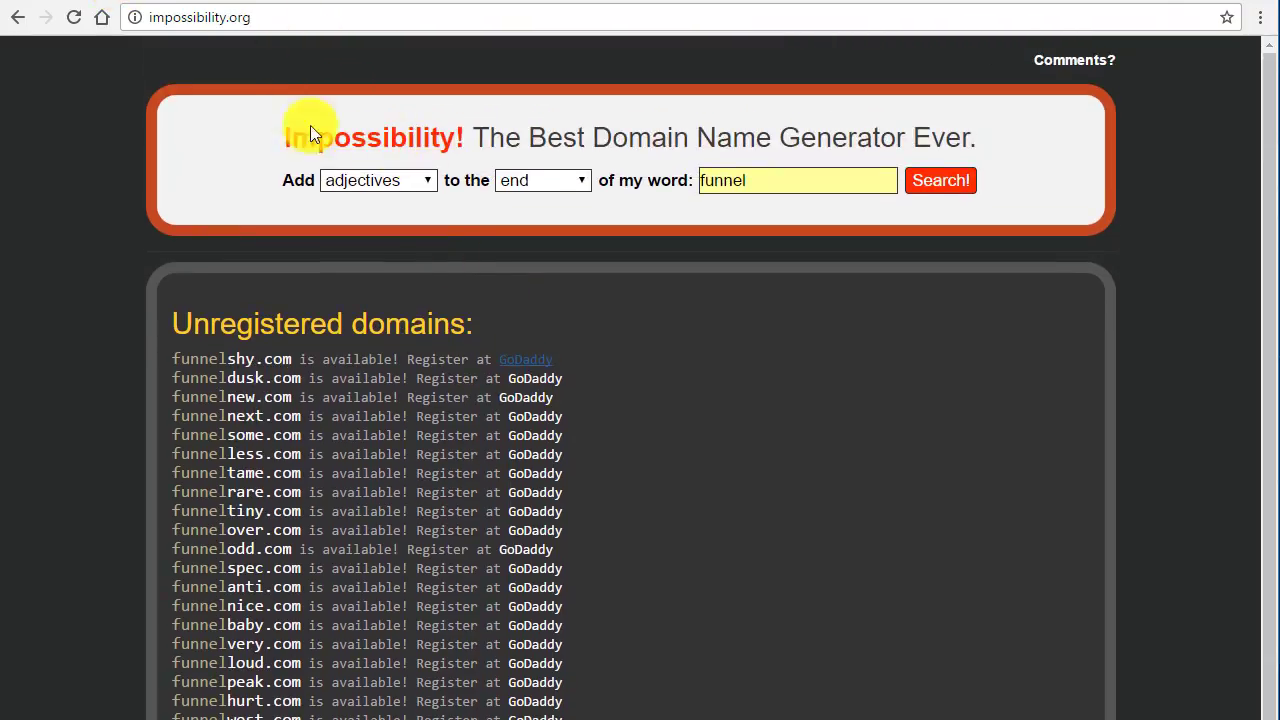
click(371, 4)
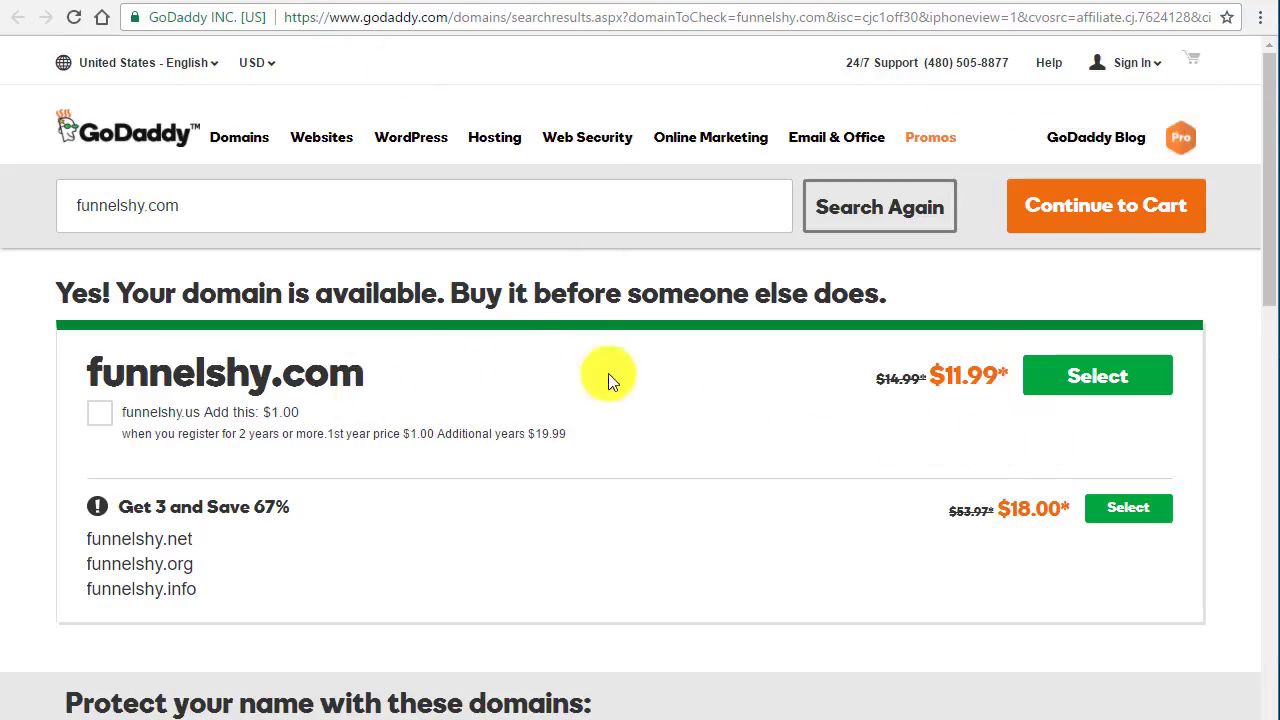
click(100, 6)
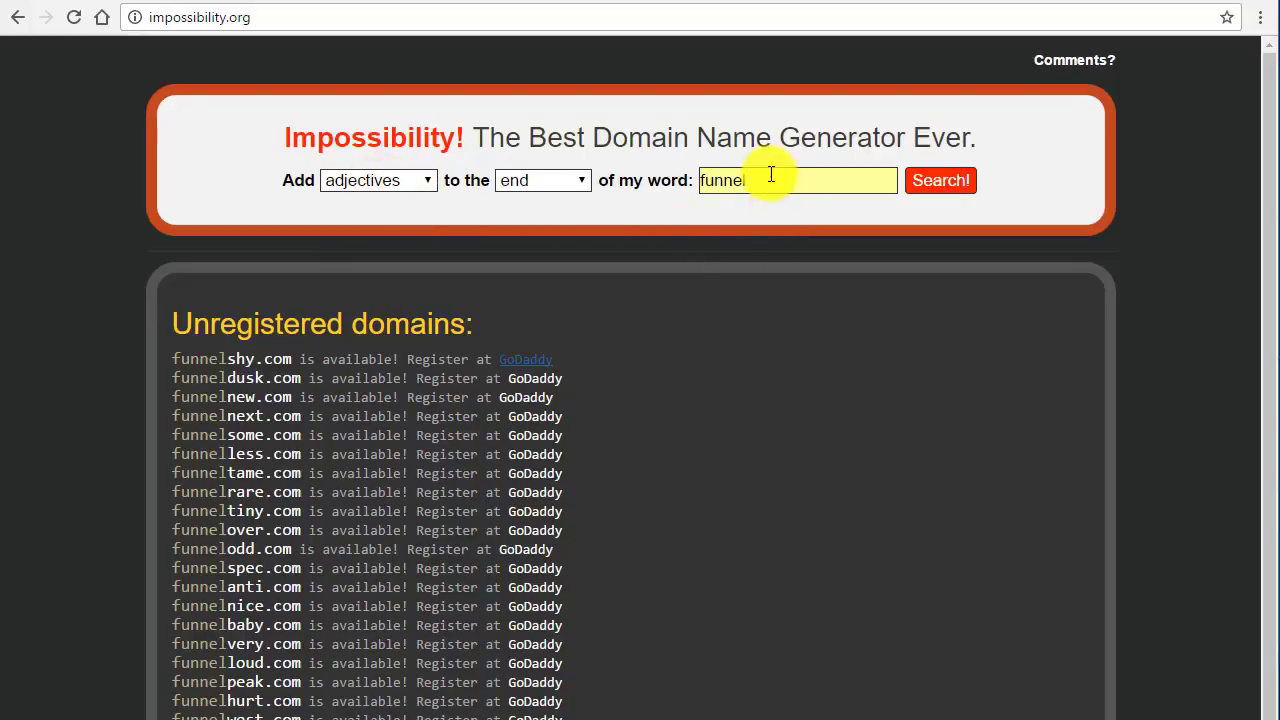
Generate domain names with 6-letter verbs added to the beginning of "funnel" and look over the suggestions.
click(411, 179)
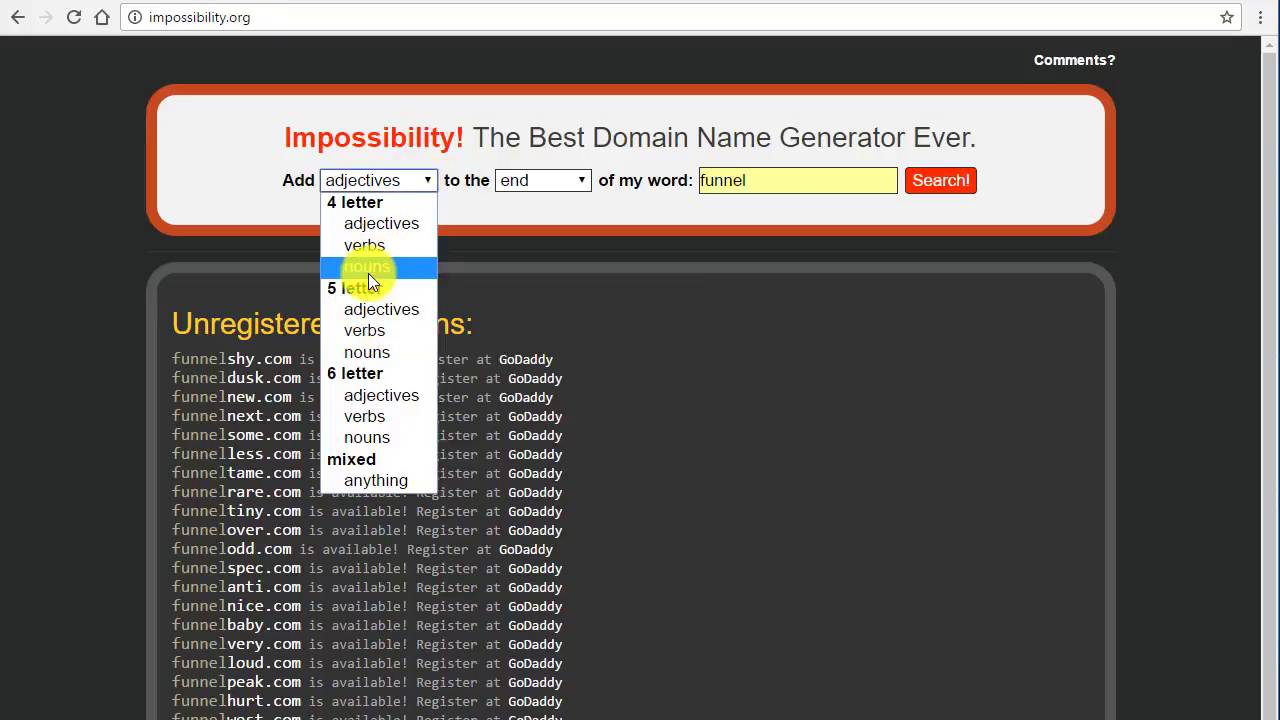
click(378, 418)
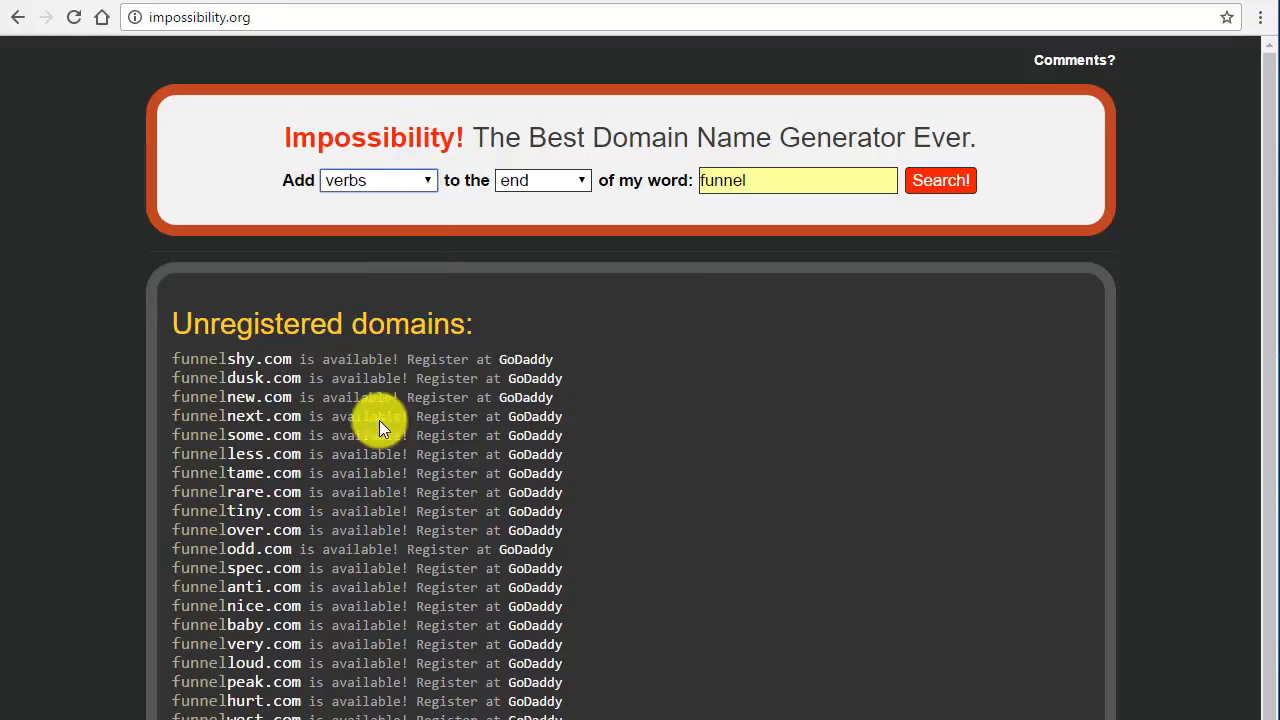
click(542, 180)
click(539, 202)
click(940, 185)
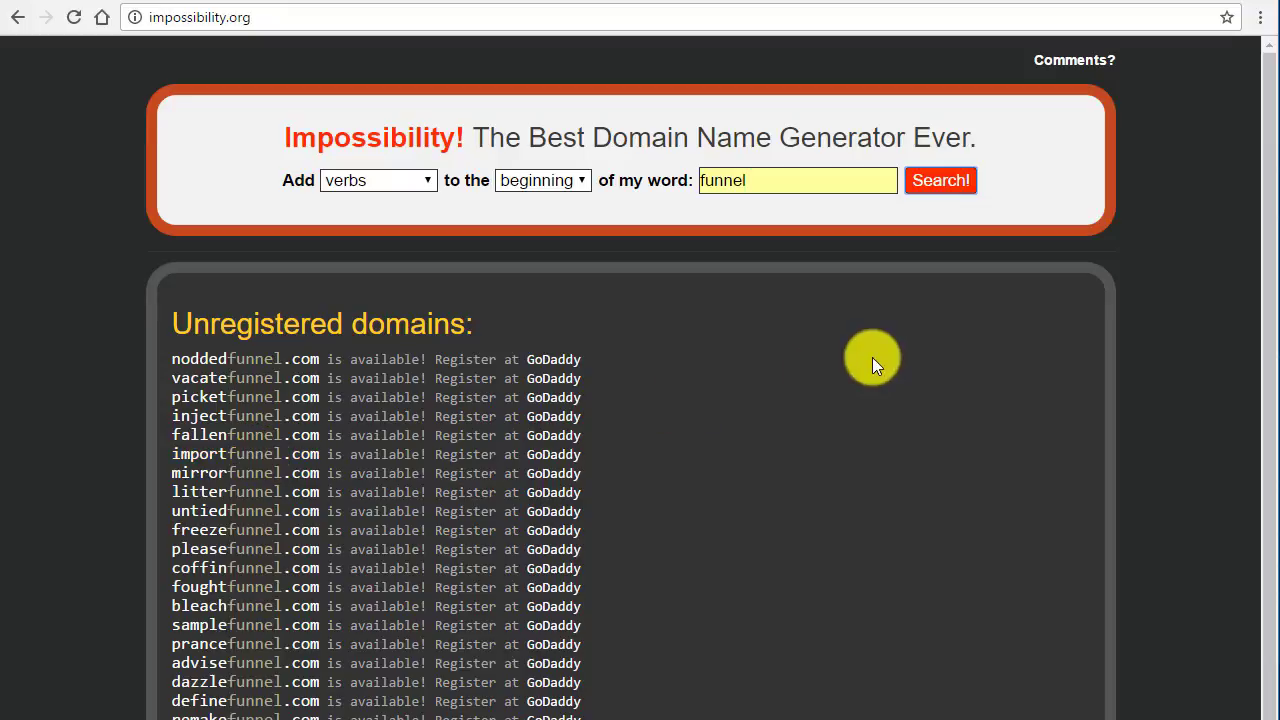
scroll(680, 470, down, 3)
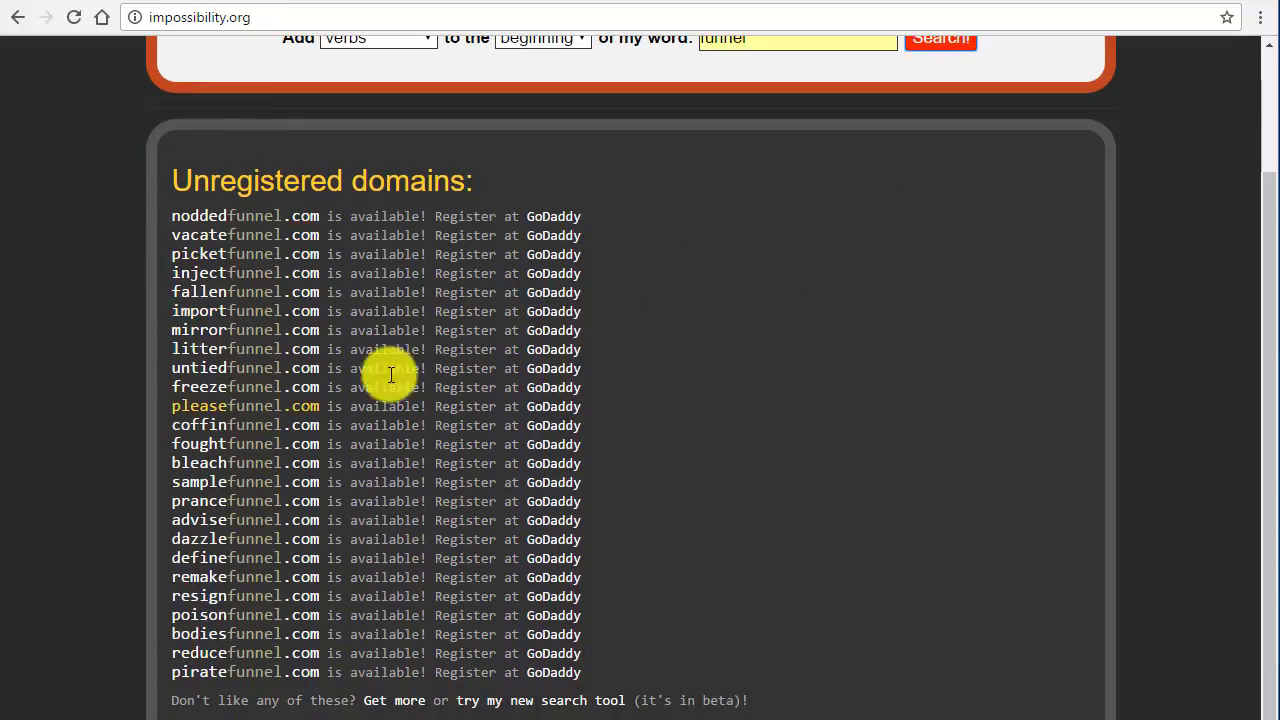
scroll(463, 349, up, 3)
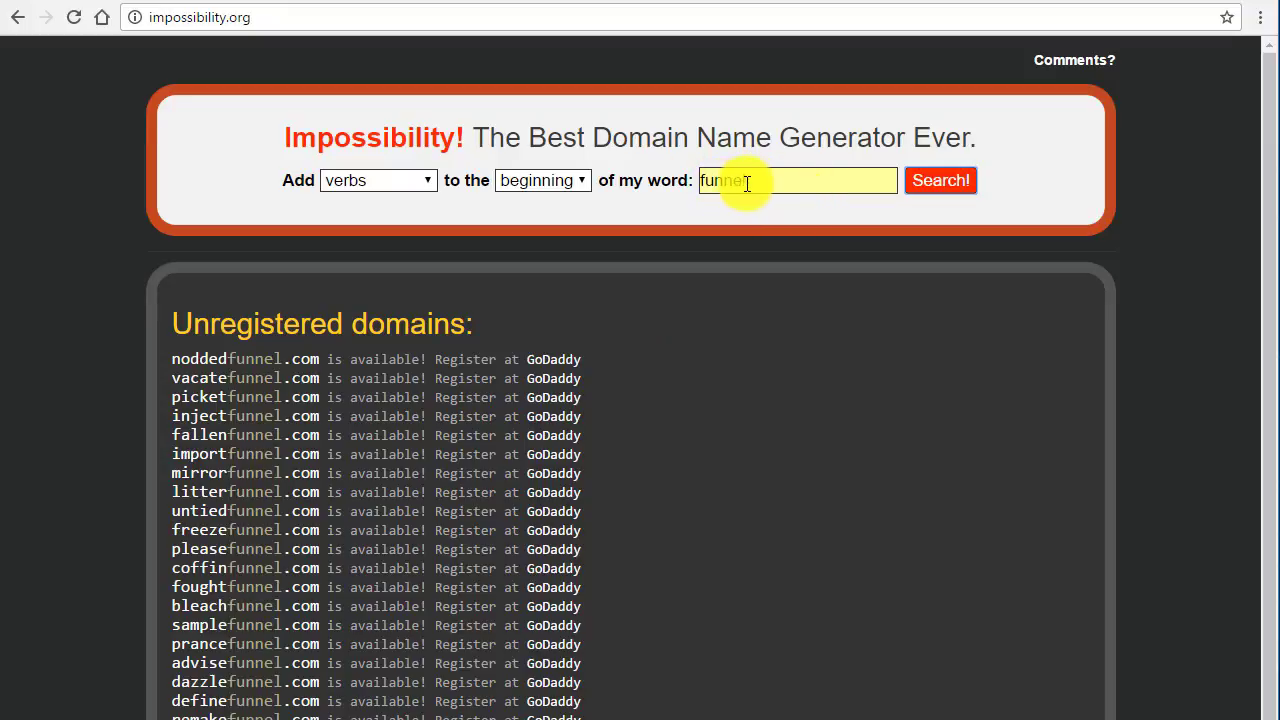
click(349, 181)
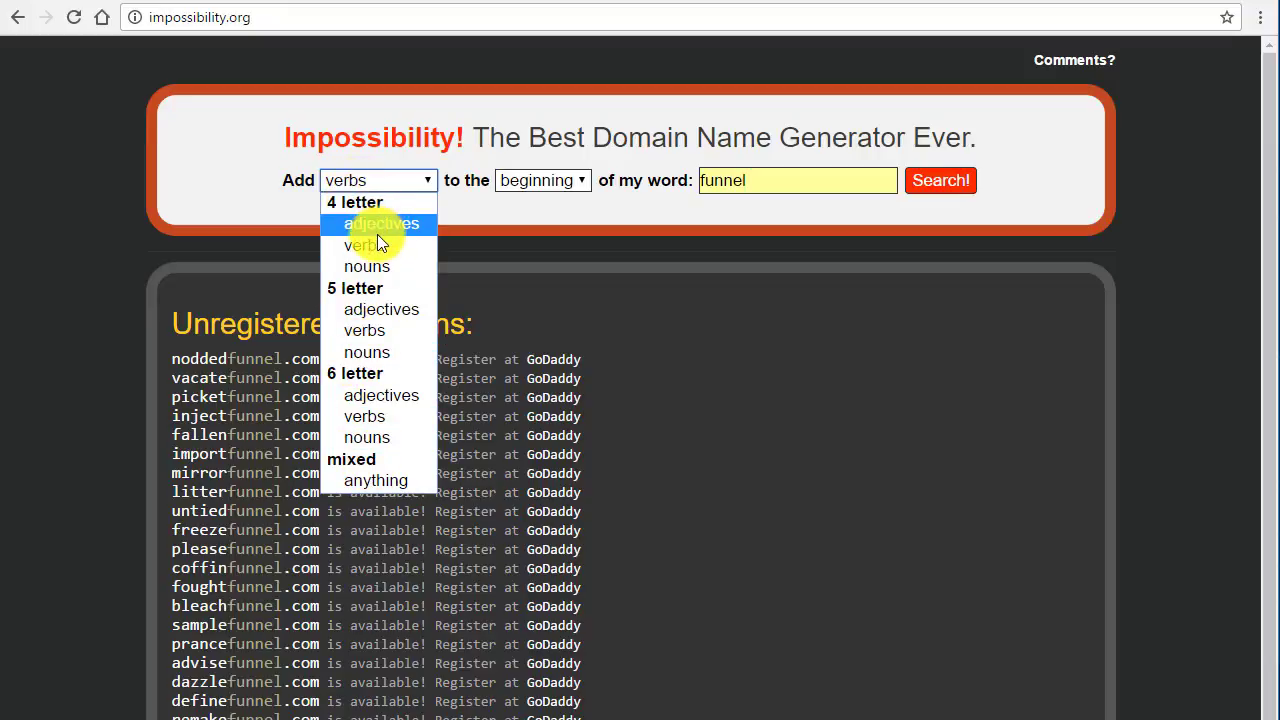
click(486, 211)
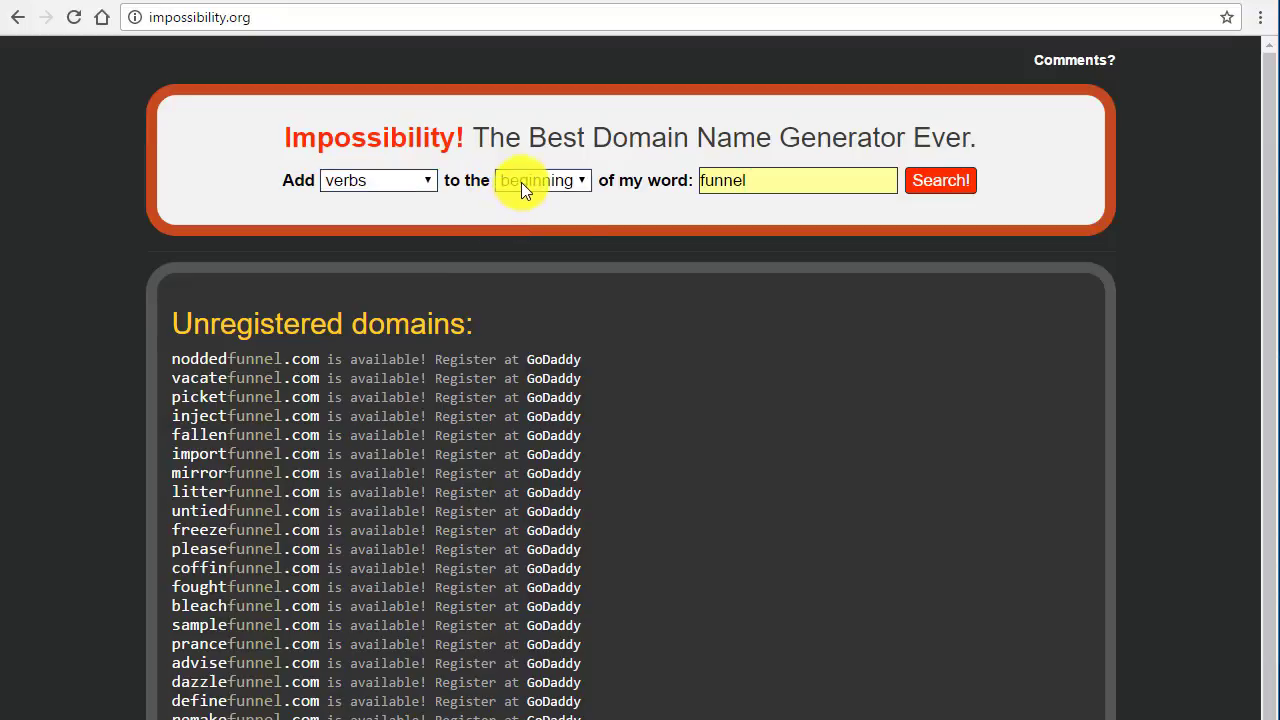
click(521, 182)
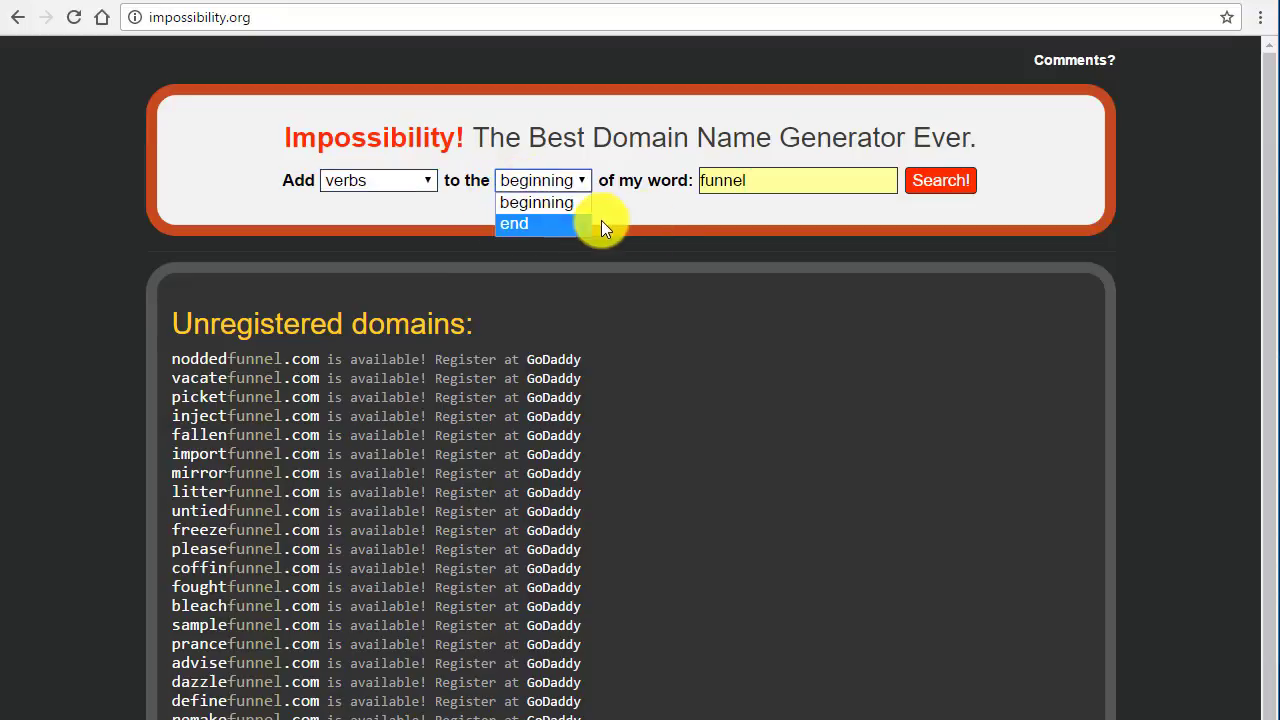
click(636, 217)
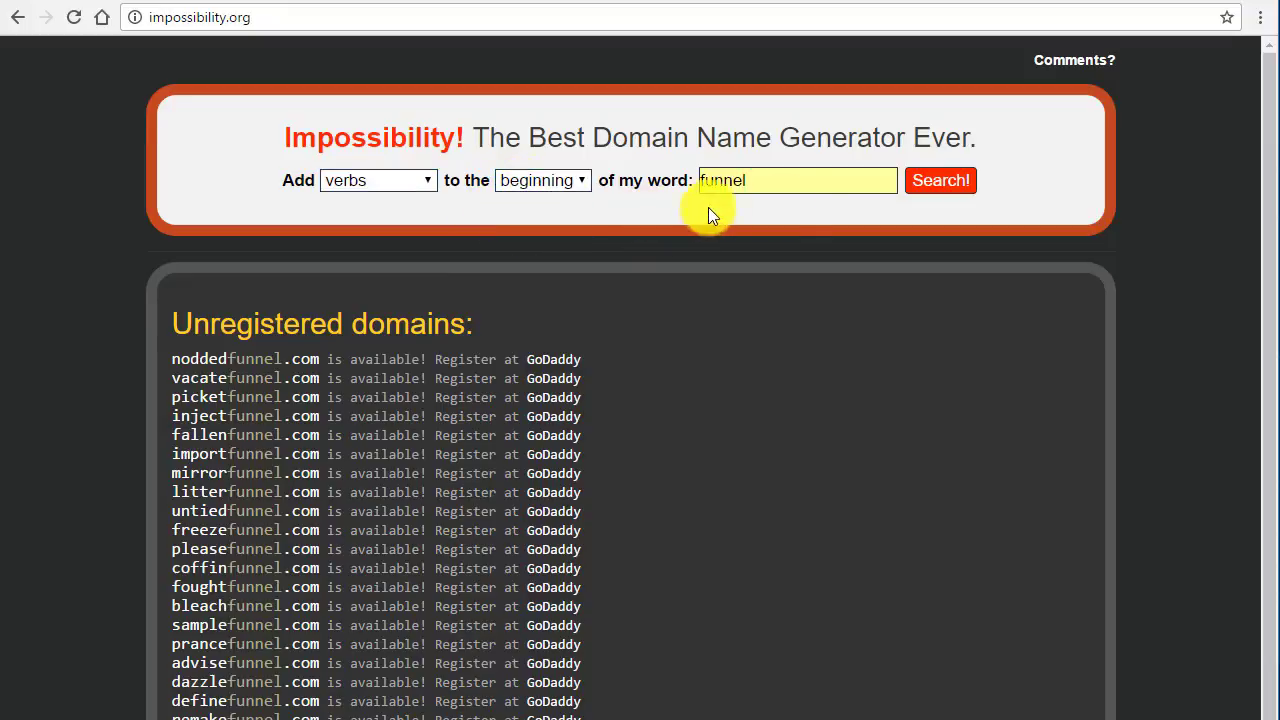
Generate domain names with the mixed "anything" word type added to the beginning of "funnel".
click(391, 181)
click(370, 481)
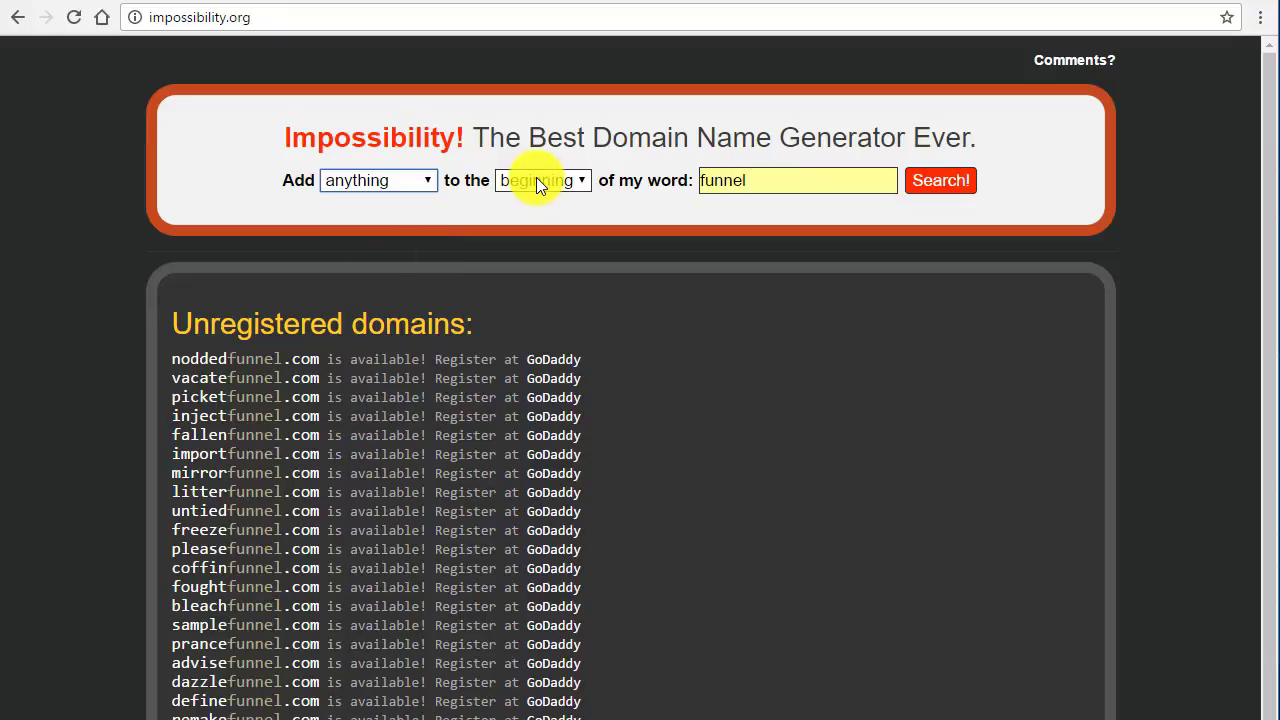
click(935, 190)
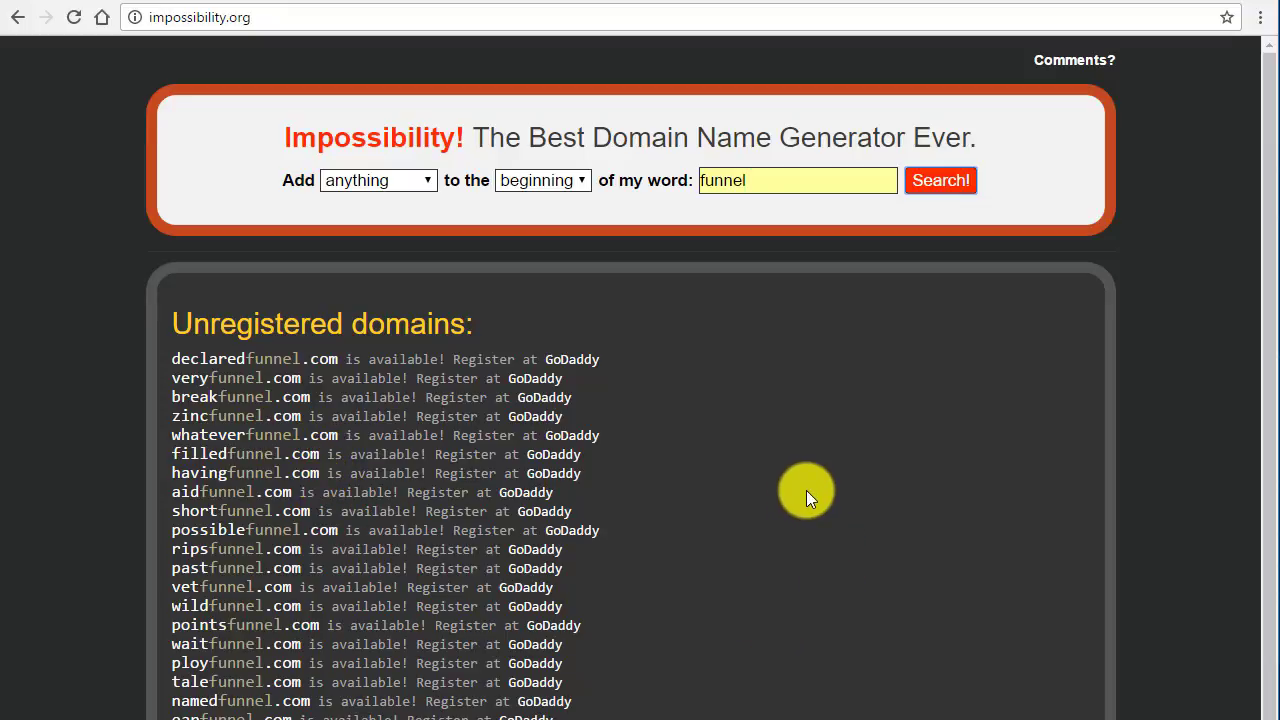
Review the word type and position options and the full list of unregistered domains with mixed words before "funnel".
click(400, 182)
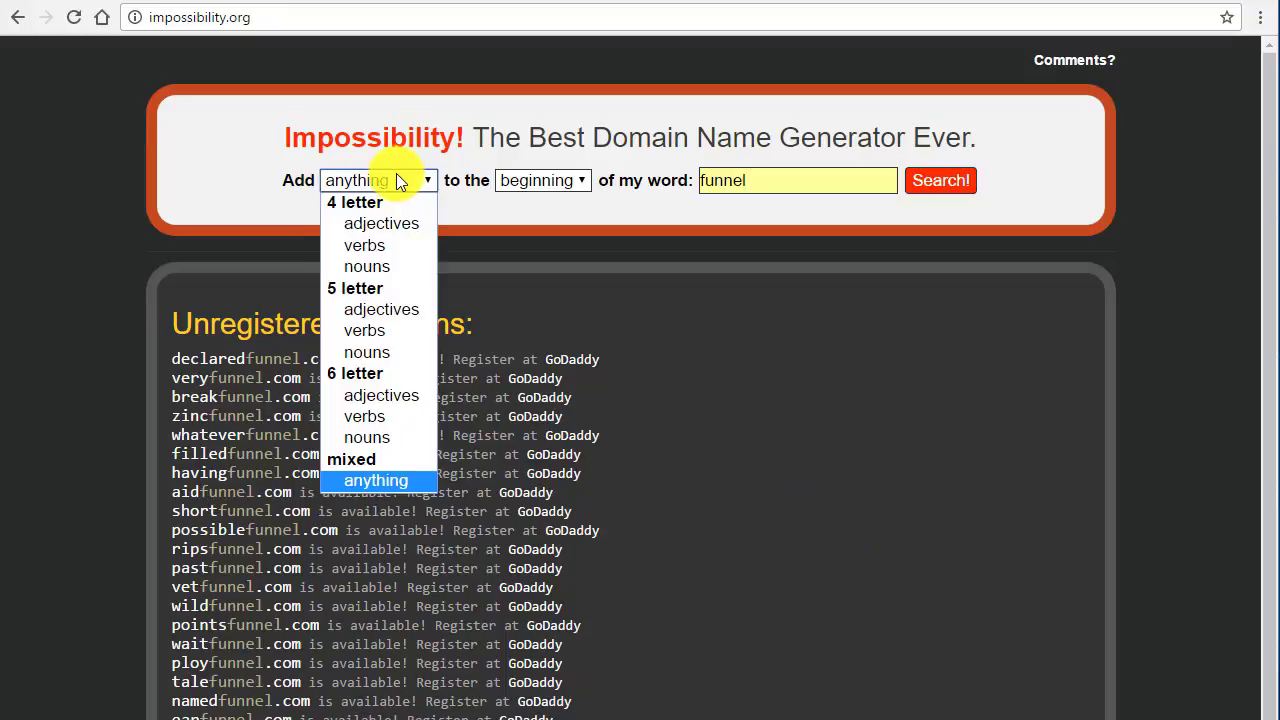
click(537, 185)
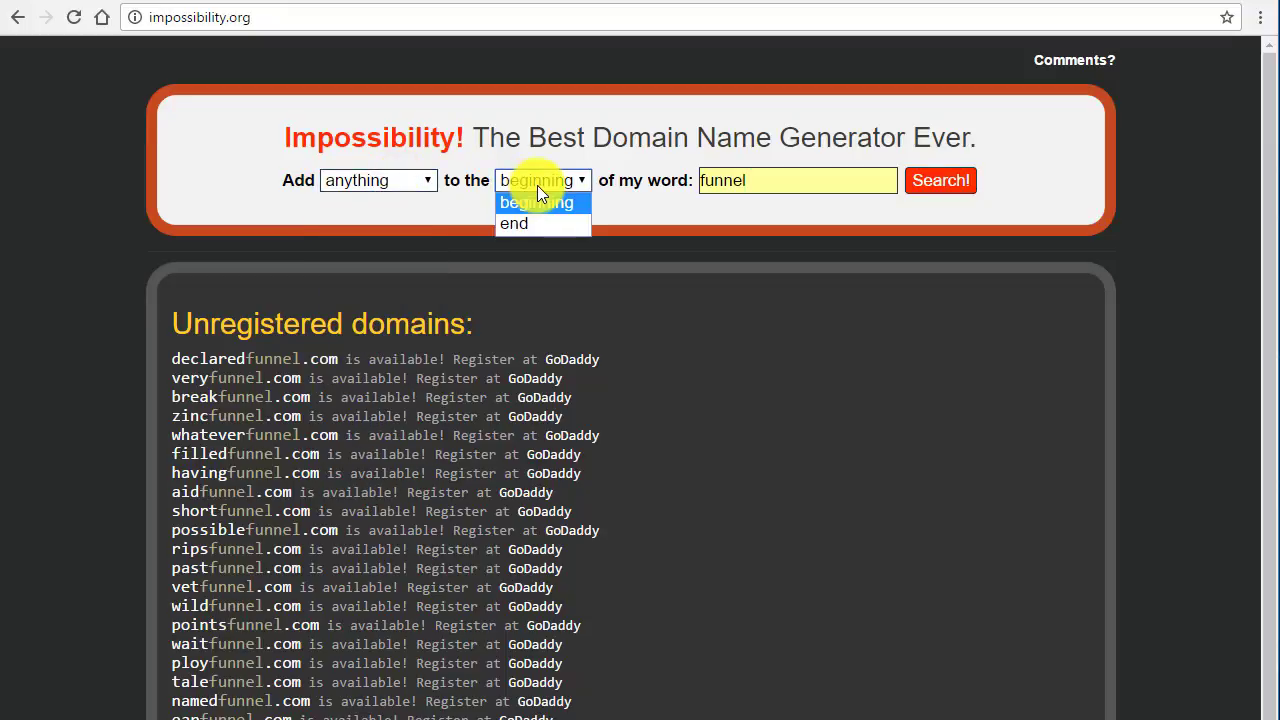
click(773, 187)
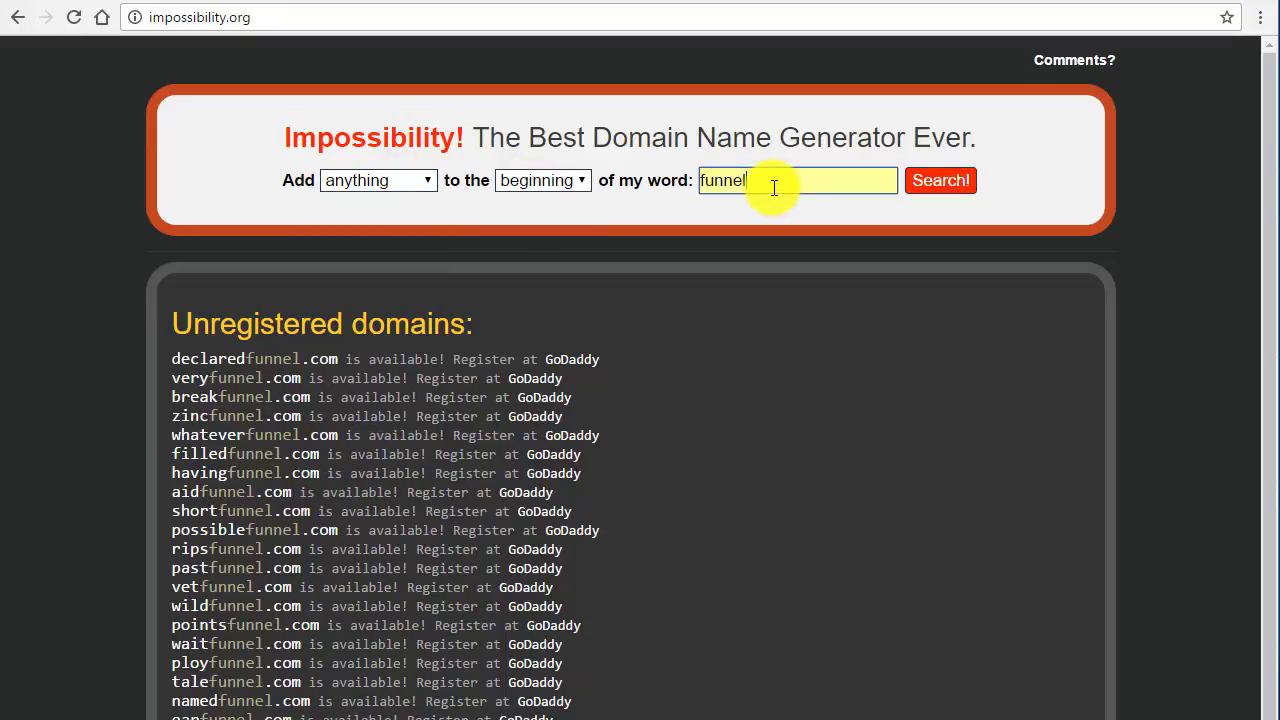
scroll(743, 413, down, 2)
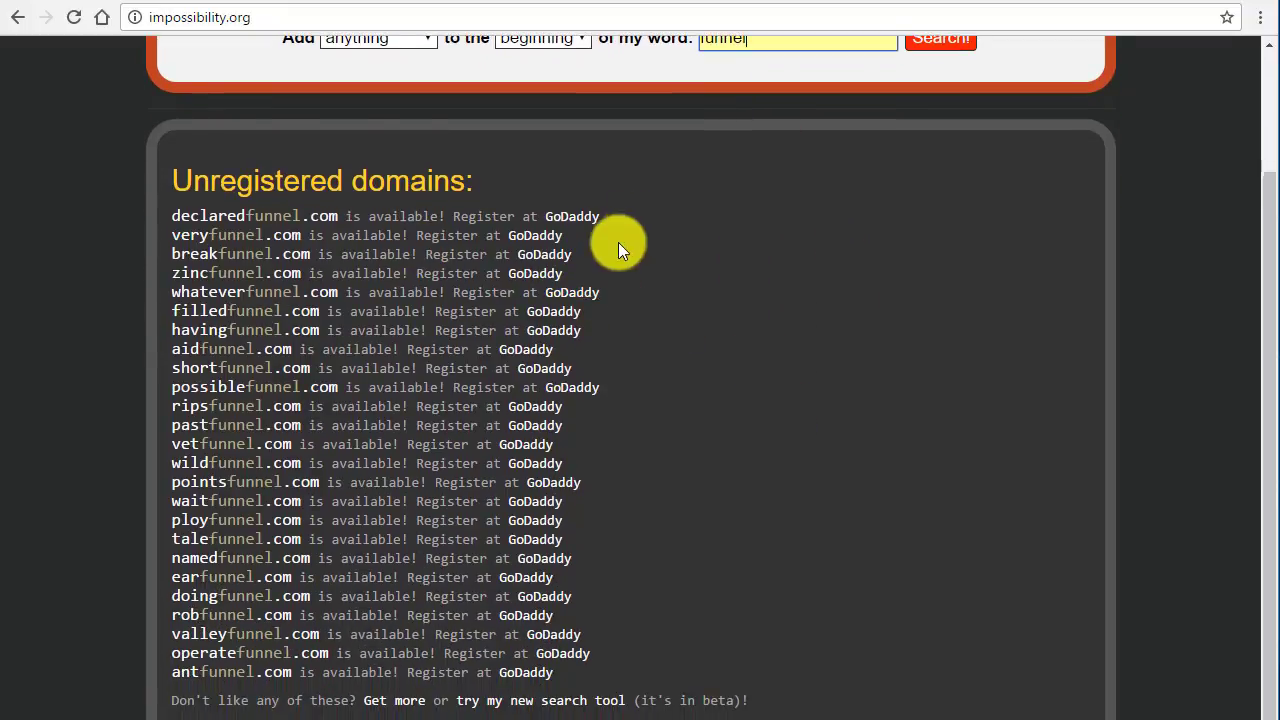
scroll(657, 291, up, 2)
scroll(651, 314, down, 2)
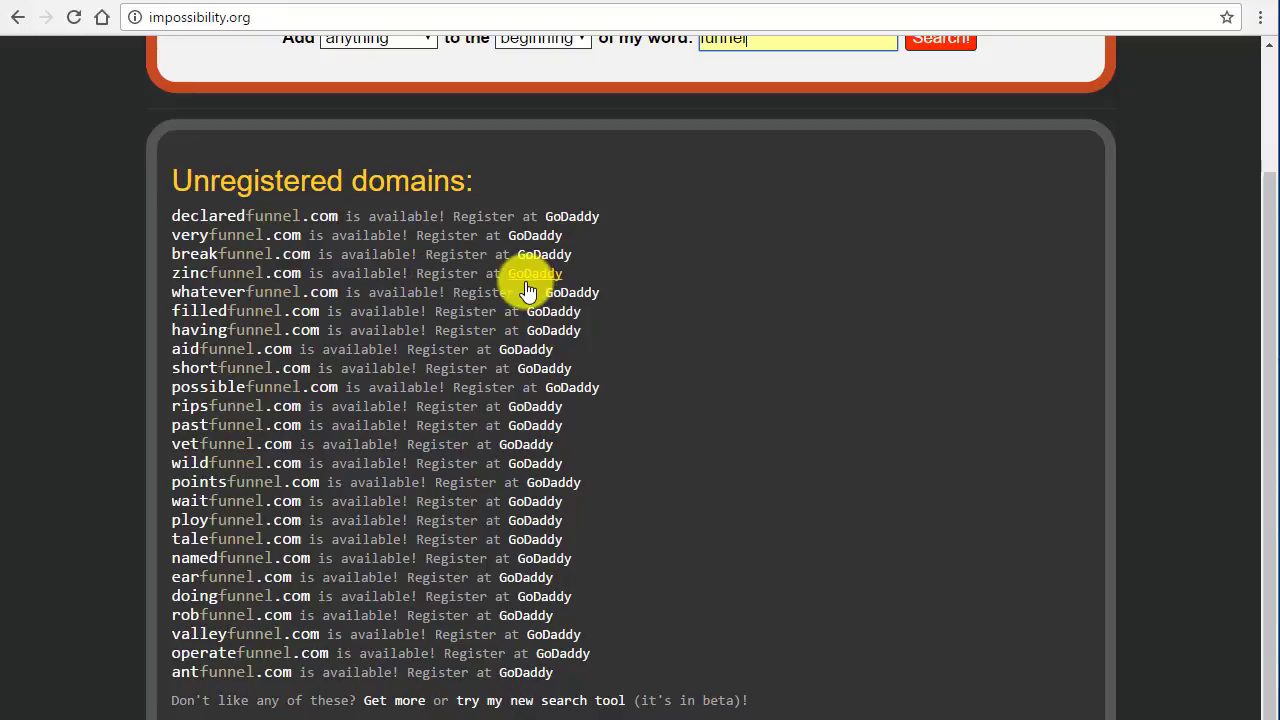
scroll(680, 318, up, 2)
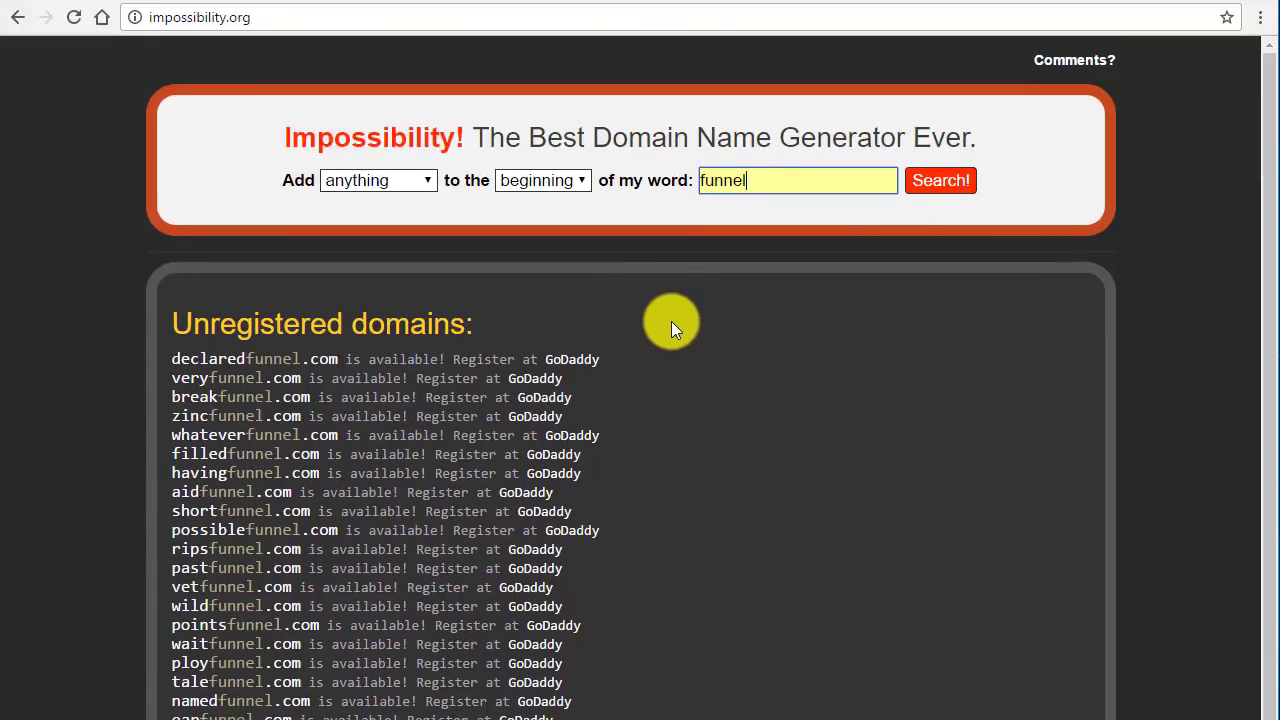